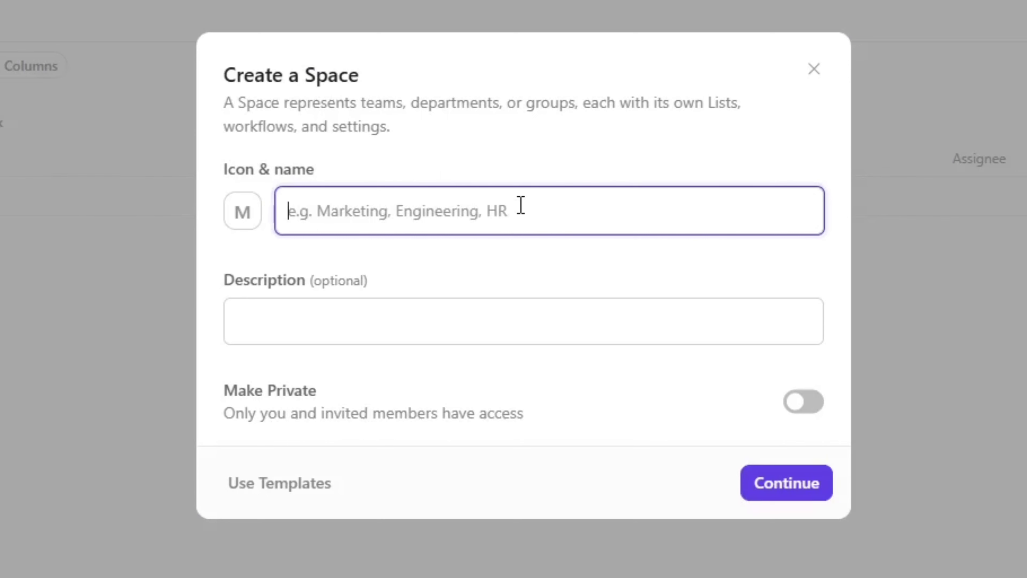
Create a Space named Client Projects that uses the Project Management workflow
type("Clie")
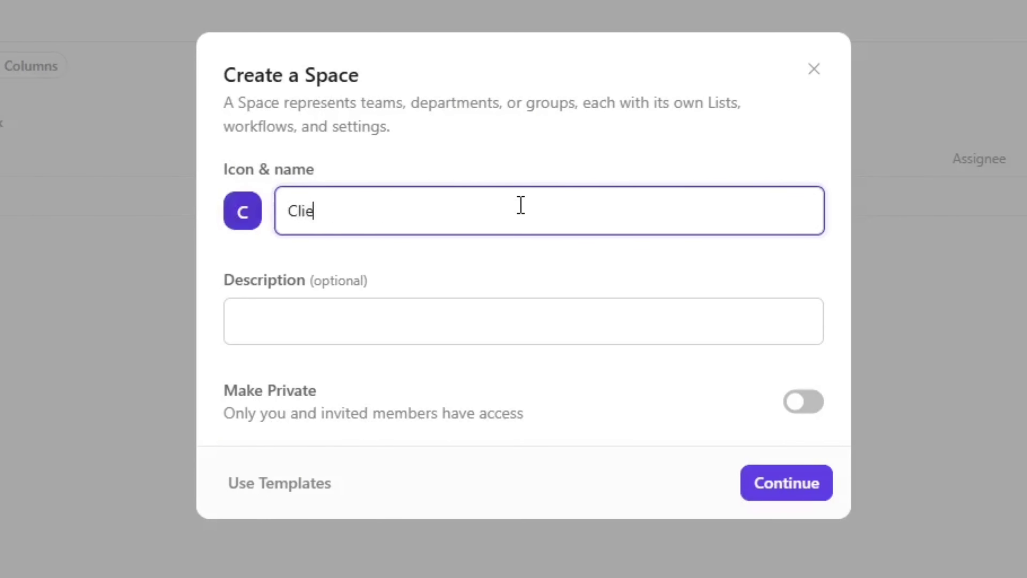
type("nt Projects")
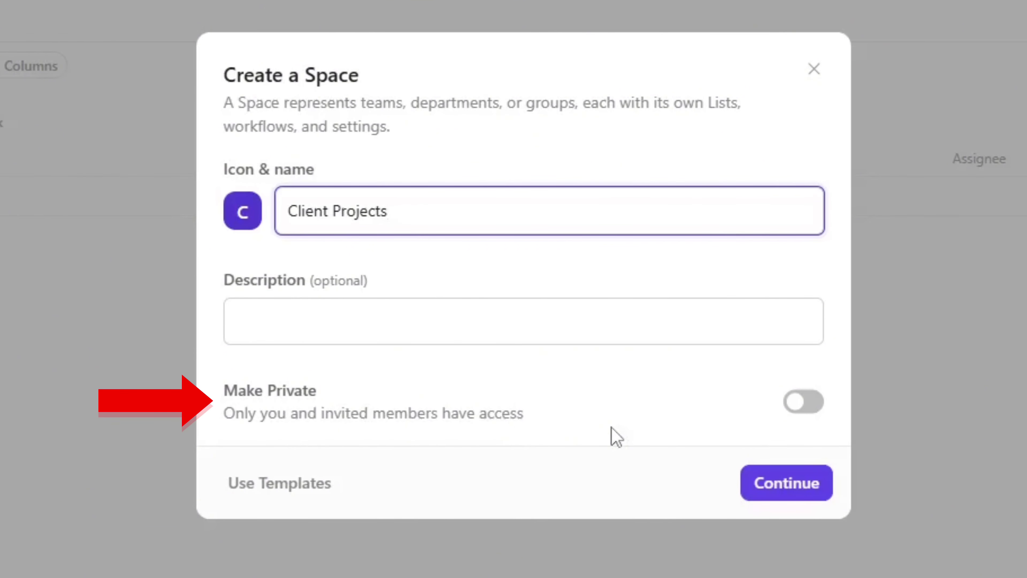
left_click(818, 485)
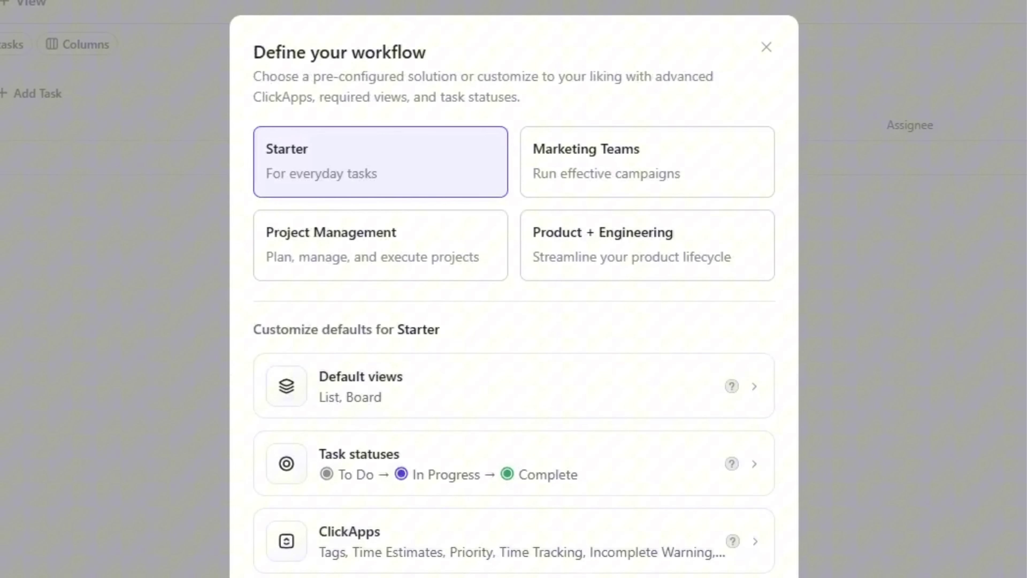
left_click(355, 230)
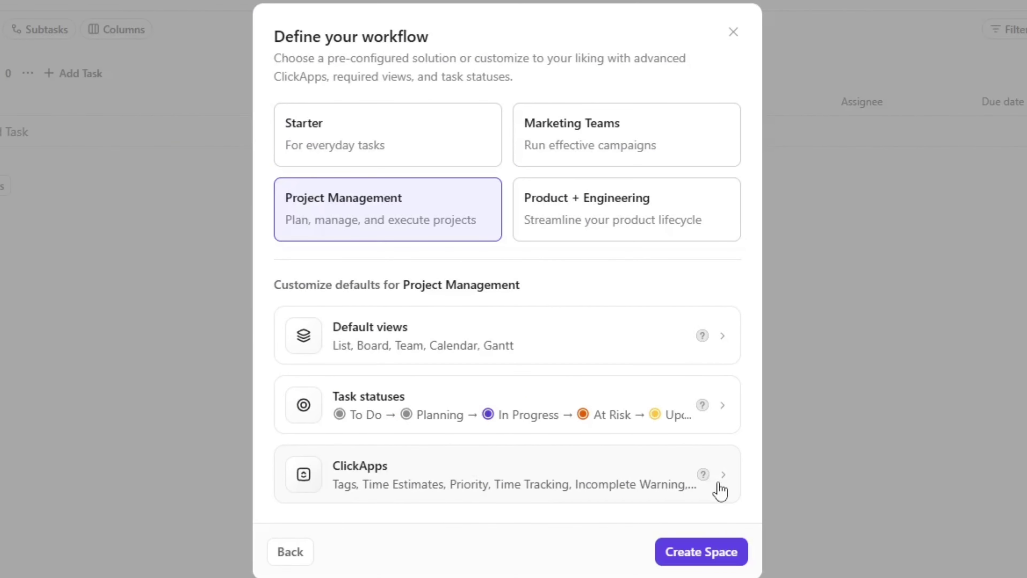
left_click(702, 553)
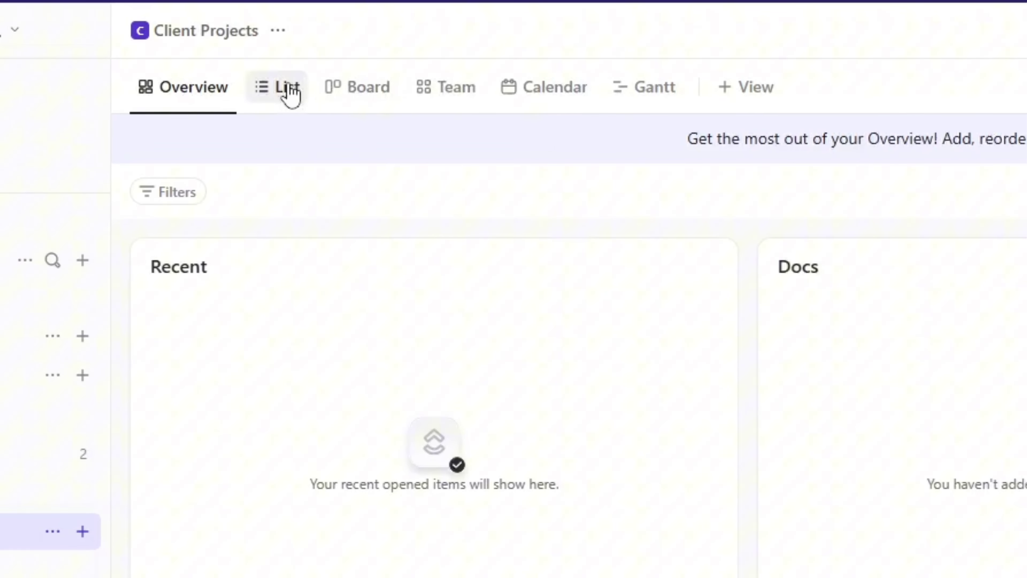
Add the tasks Make a video and Edit Video under To Do in the Space's List view
left_click(289, 86)
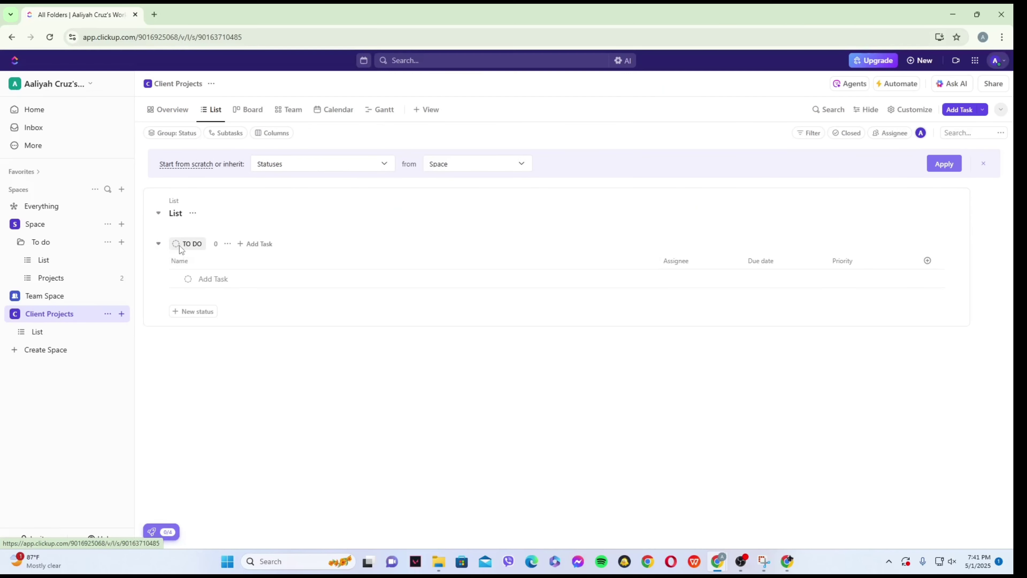
left_click(323, 282)
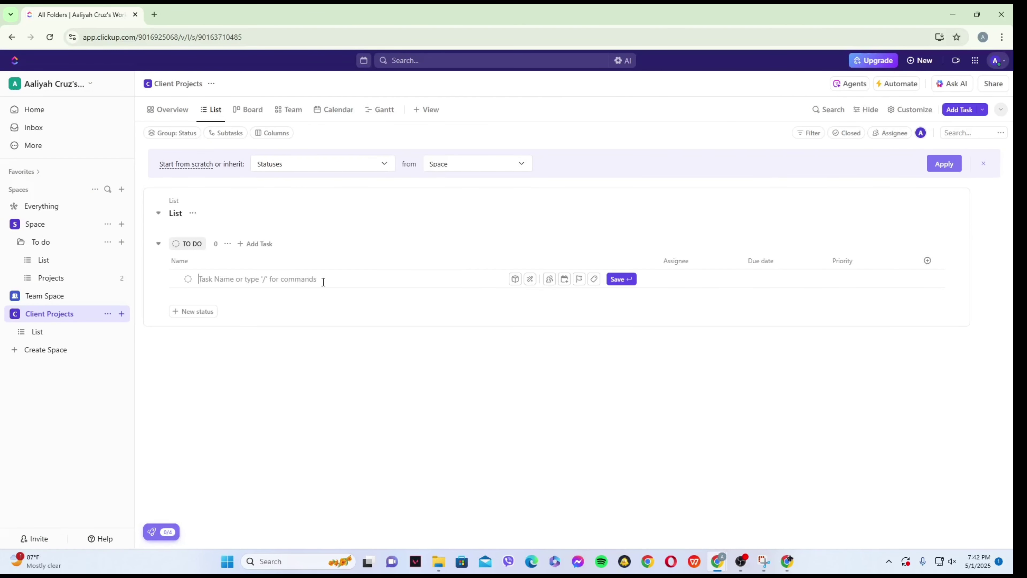
type("Make a video")
key("Return")
type("Edit Vid")
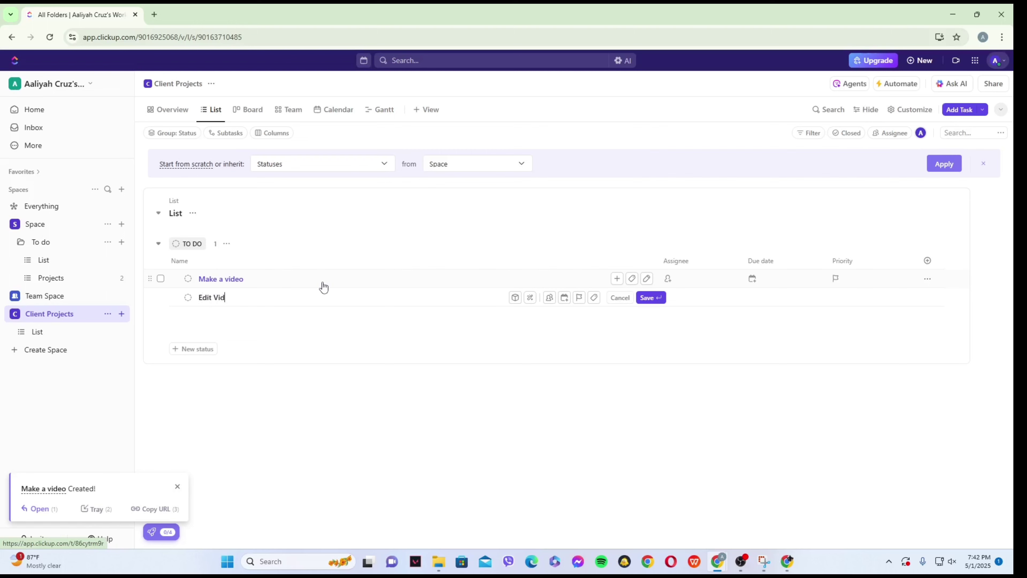
type("eo")
key("Return")
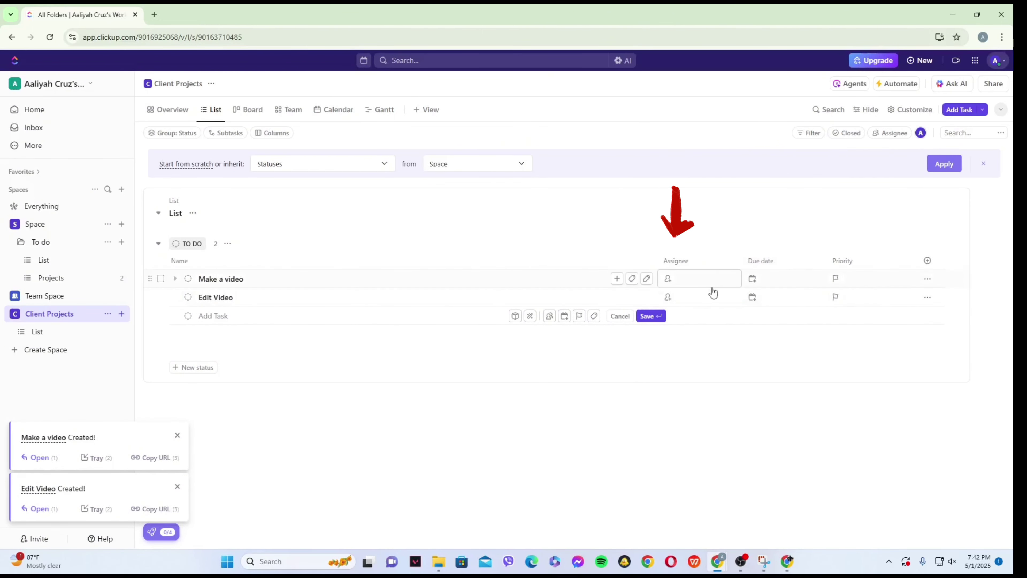
Assign both the Make a video and Edit Video tasks to yourself
left_click(702, 279)
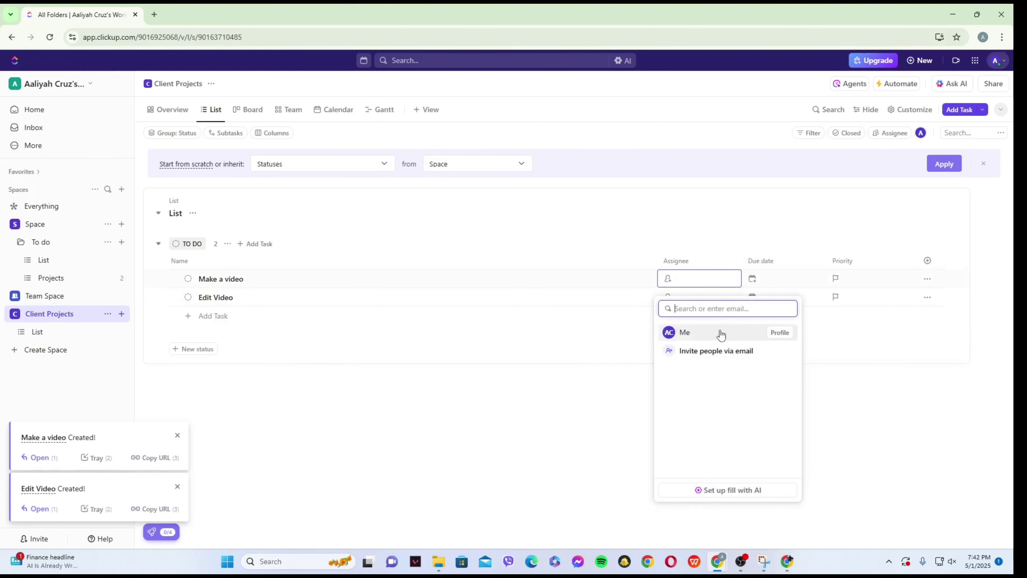
left_click(721, 334)
left_click(702, 298)
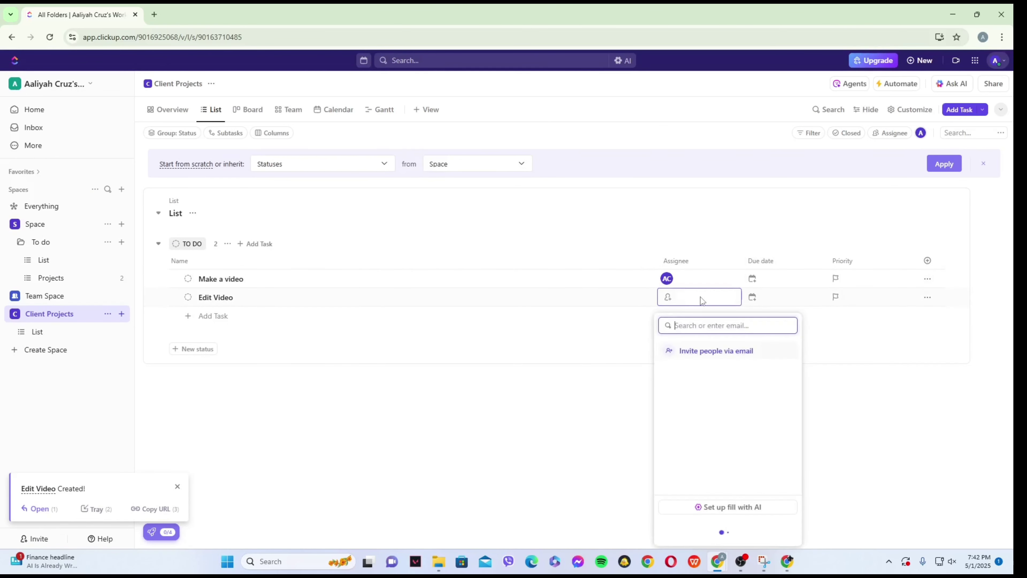
left_click(714, 358)
Set the Make a video task's due date to Tomorrow and its priority to Urgent
left_click(768, 278)
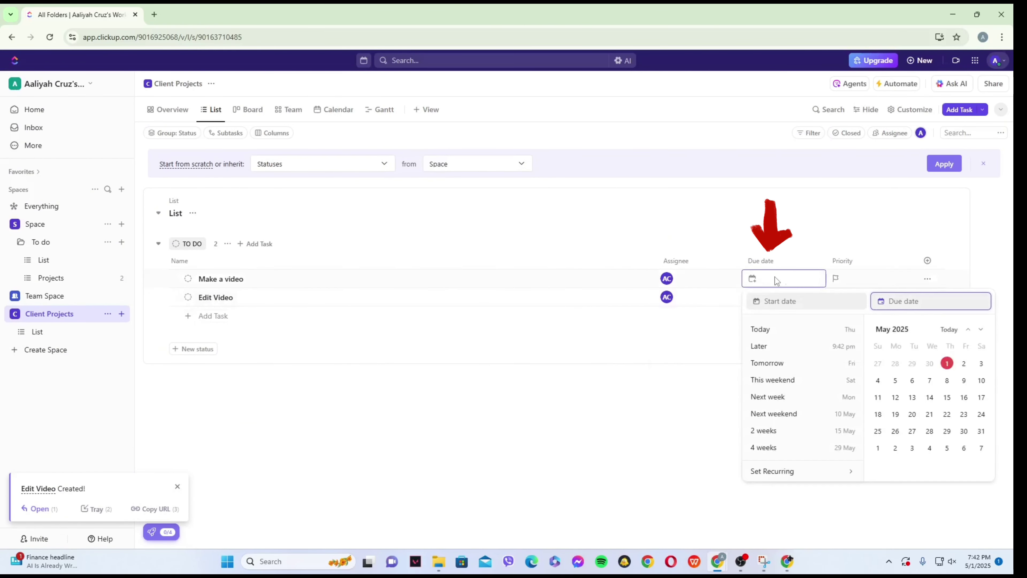
left_click(792, 363)
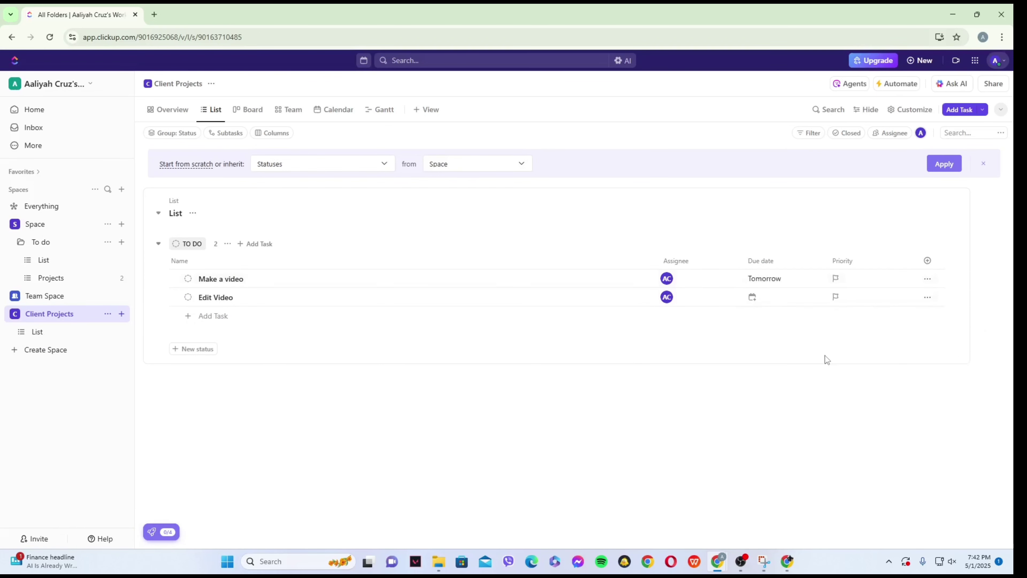
left_click(861, 279)
left_click(872, 311)
Set the Edit Video task's due date to This weekend and its priority to Normal
left_click(791, 297)
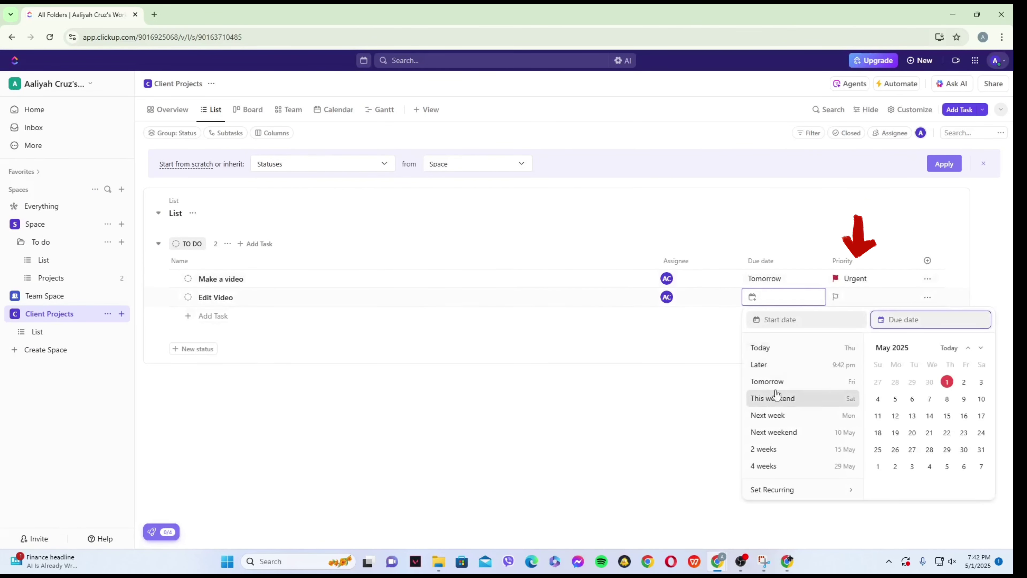
left_click(768, 399)
left_click(836, 297)
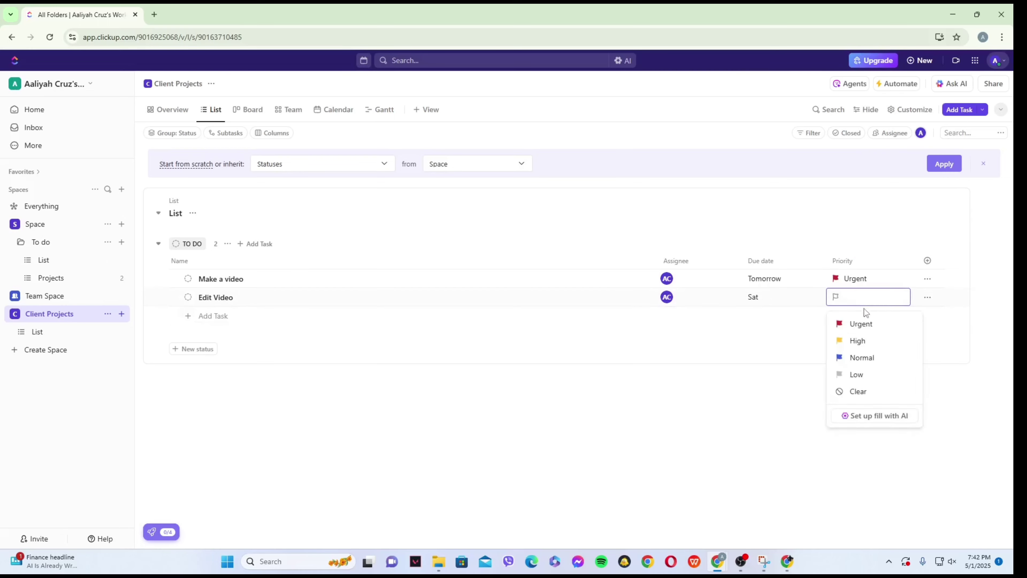
left_click(861, 356)
Add a Dropdown field column named In progress with the AI-suggested options Not Started, In Progress, Stuck and Completed
left_click(927, 279)
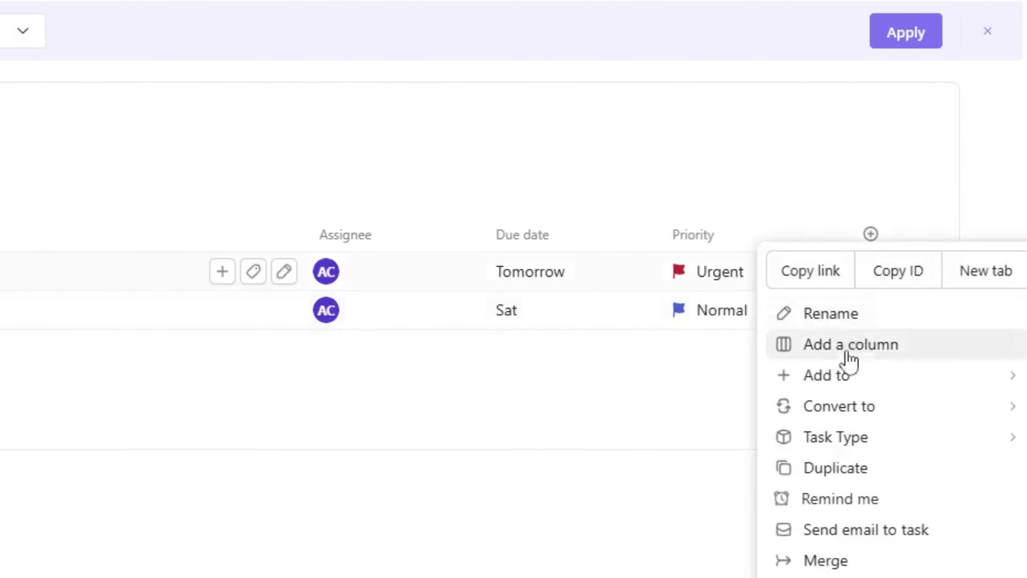
left_click(841, 358)
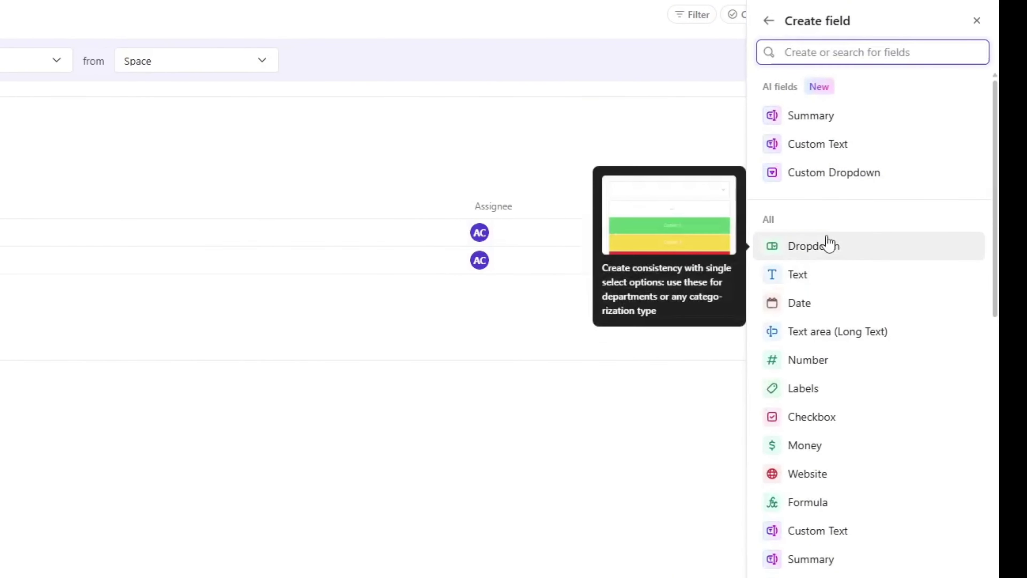
left_click(828, 243)
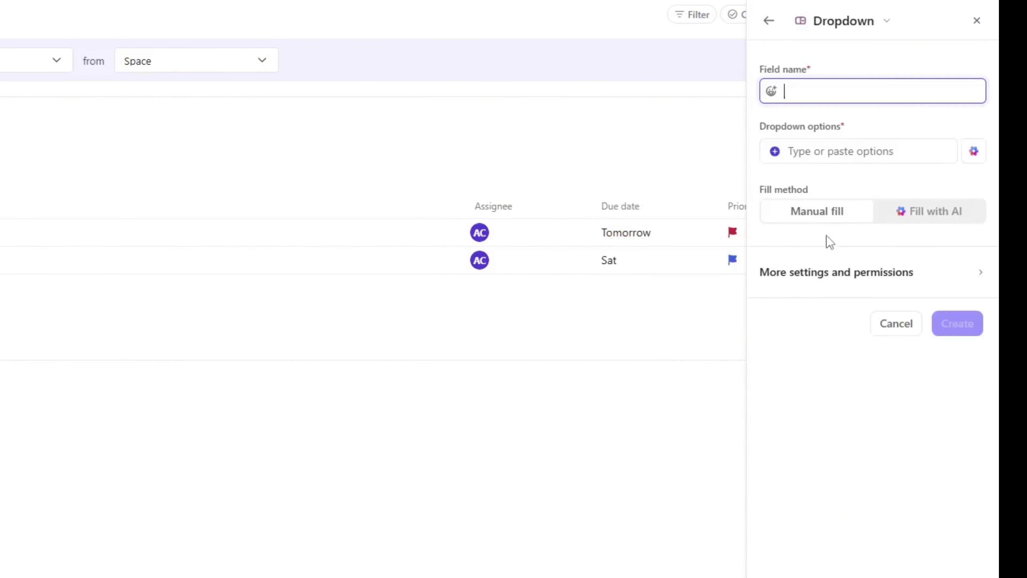
type("In progress")
left_click(956, 157)
left_click(972, 151)
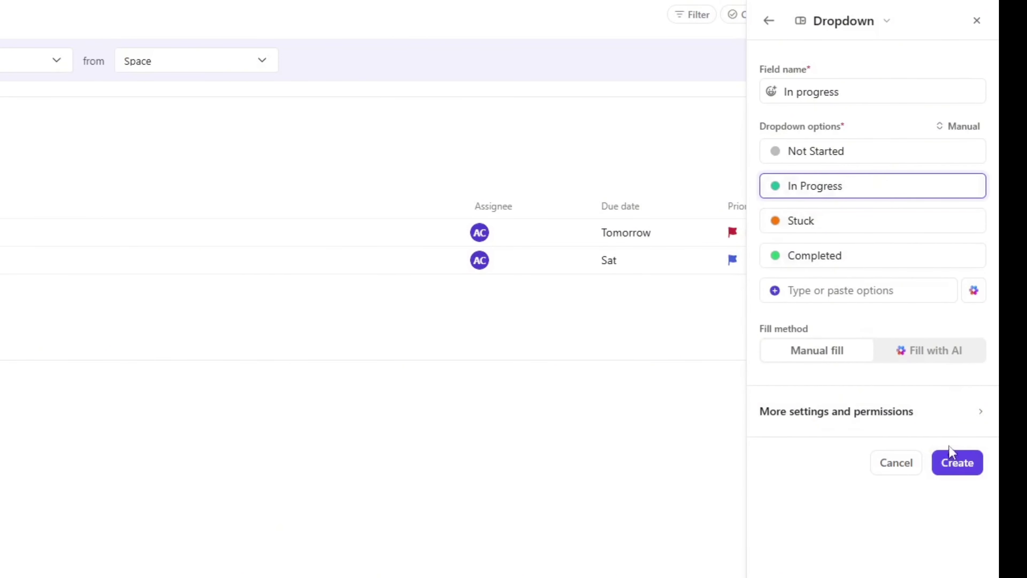
left_click(954, 462)
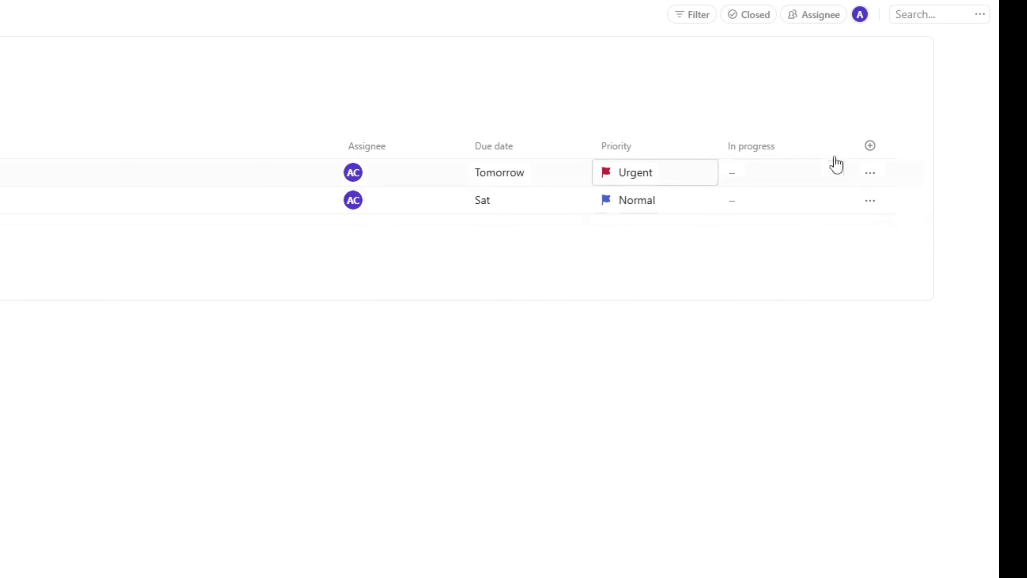
Set the Make a video task's new dropdown field to In Progress and rename that field Update
left_click(749, 175)
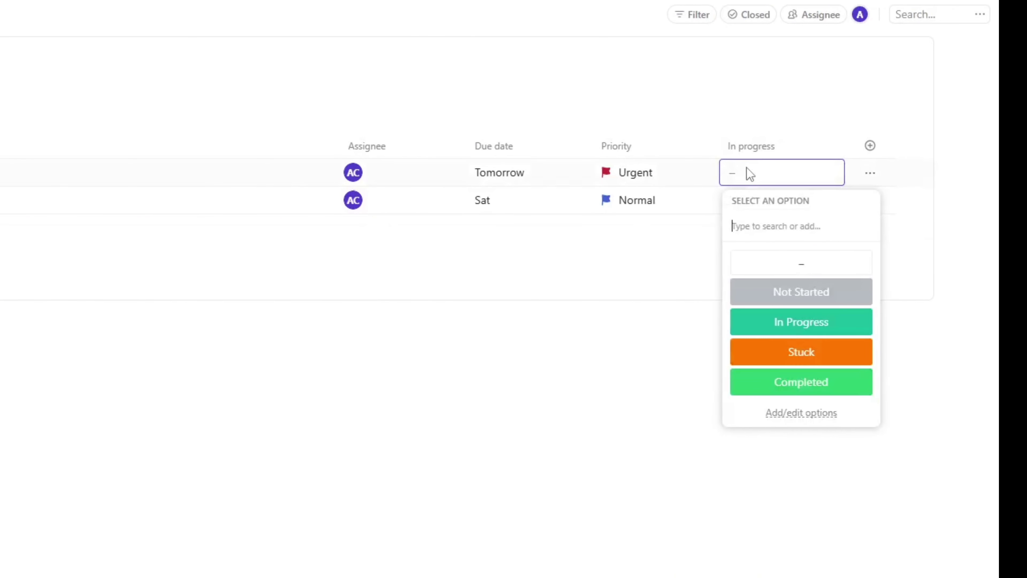
left_click(816, 331)
left_click(763, 148)
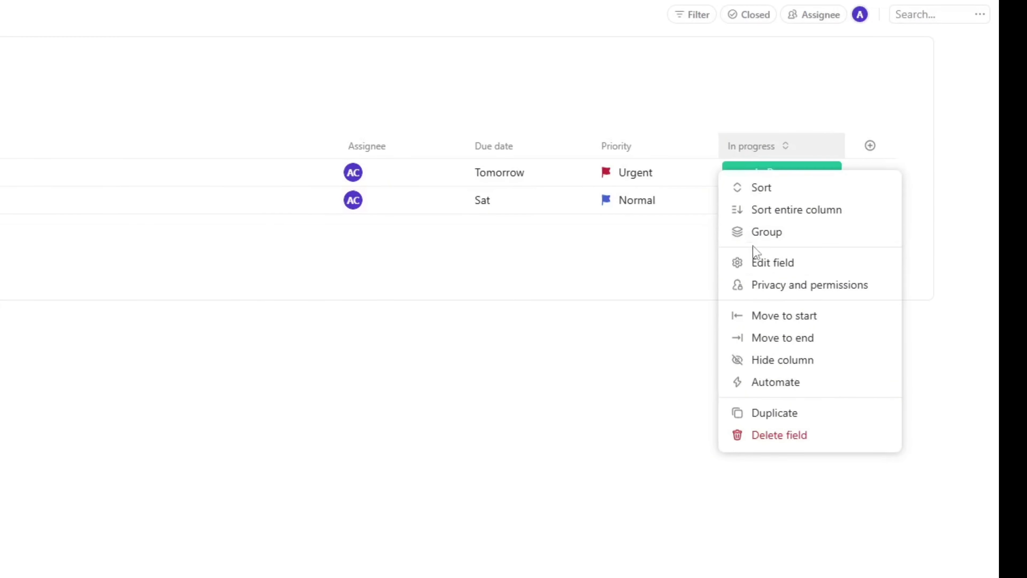
left_click(757, 265)
type("Update")
key("Return")
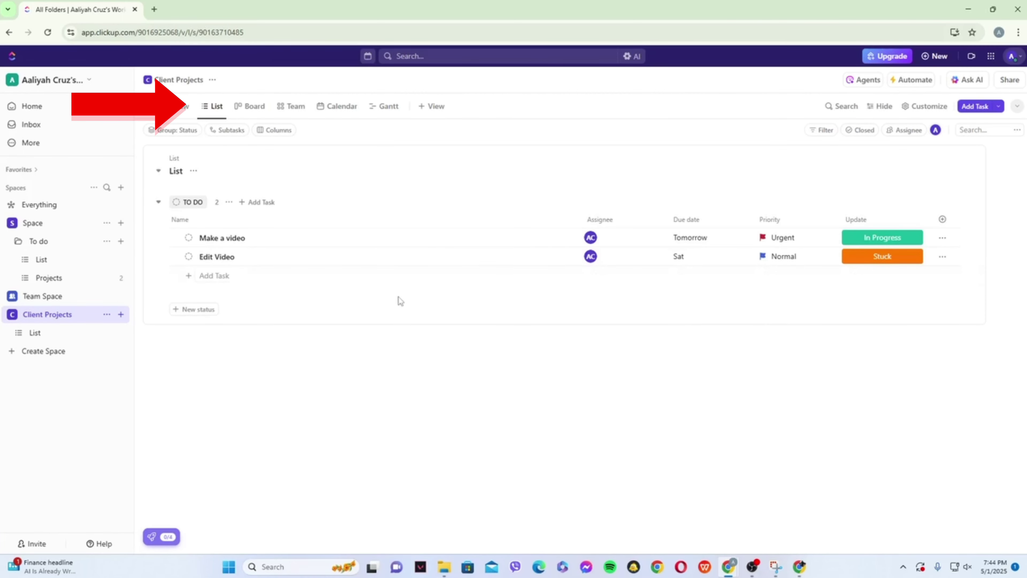
Move the Make a video card below Edit Video in the To Do group of the Board view
left_click(260, 108)
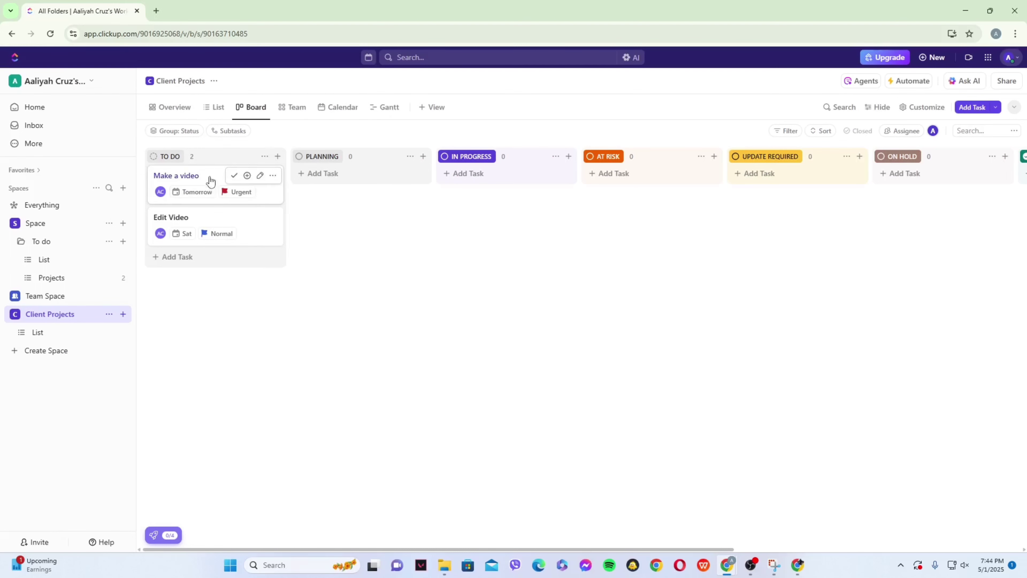
left_click_drag(210, 181, 211, 230)
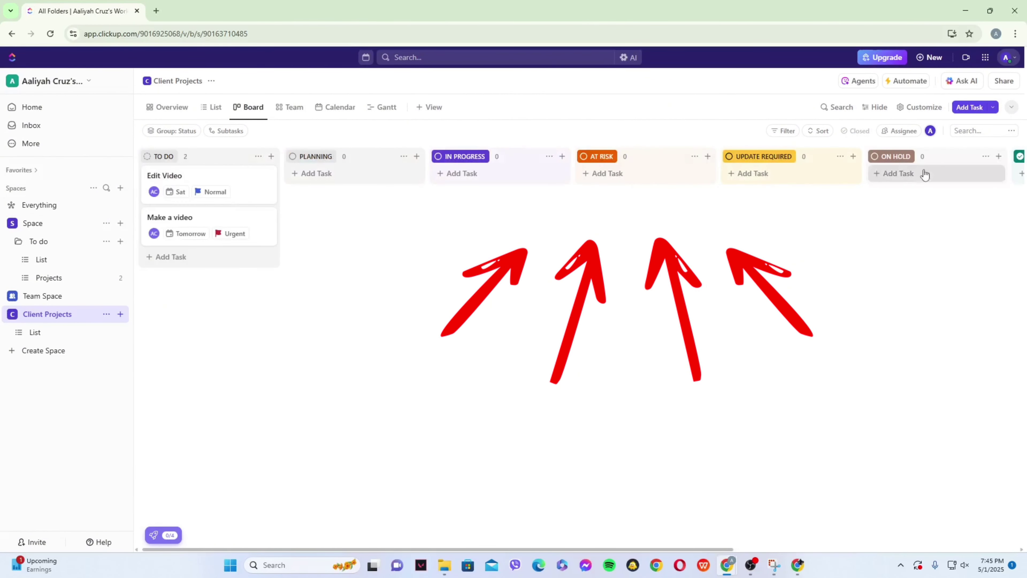
Collapse the On Hold group on the board and expand it again
left_click(986, 158)
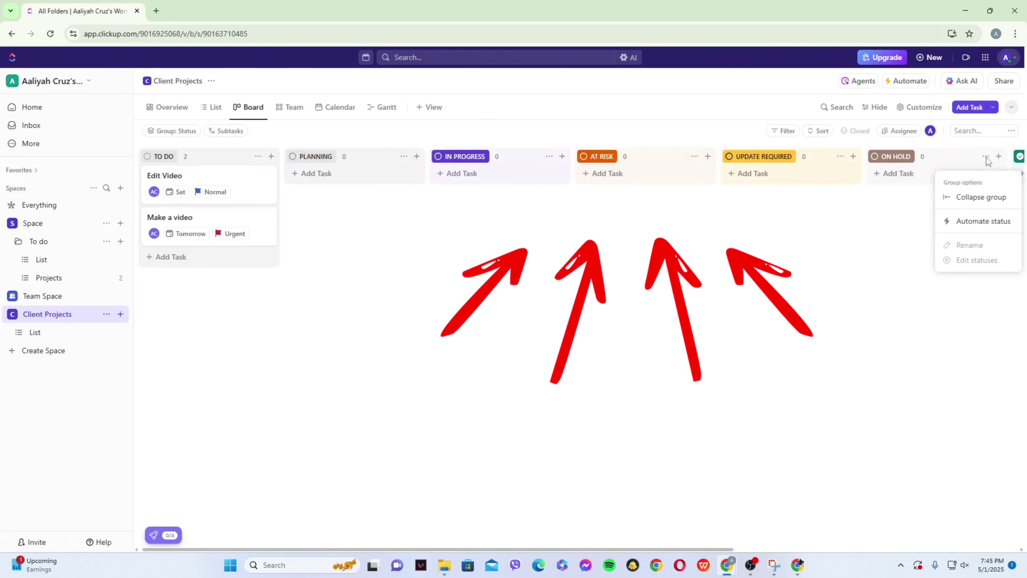
left_click(955, 201)
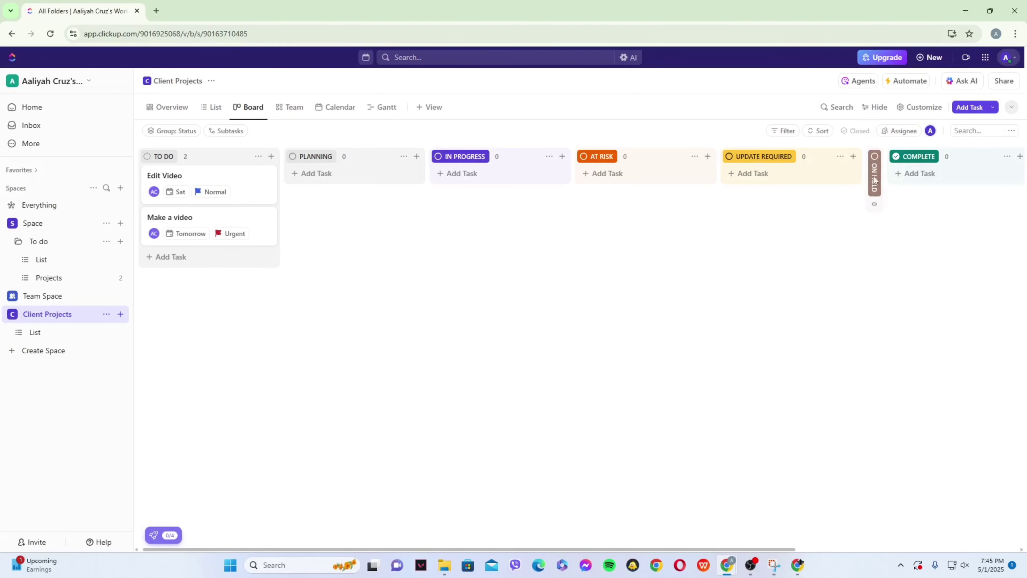
left_click(874, 202)
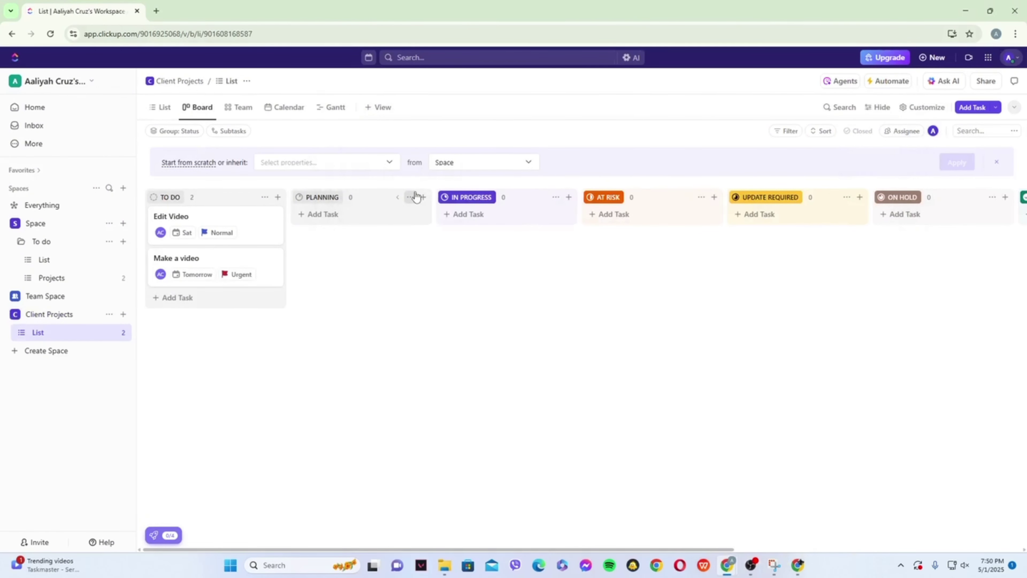
Switch the Client Projects list to custom statuses and delete the Planning, At Risk and Update Required statuses
left_click(414, 196)
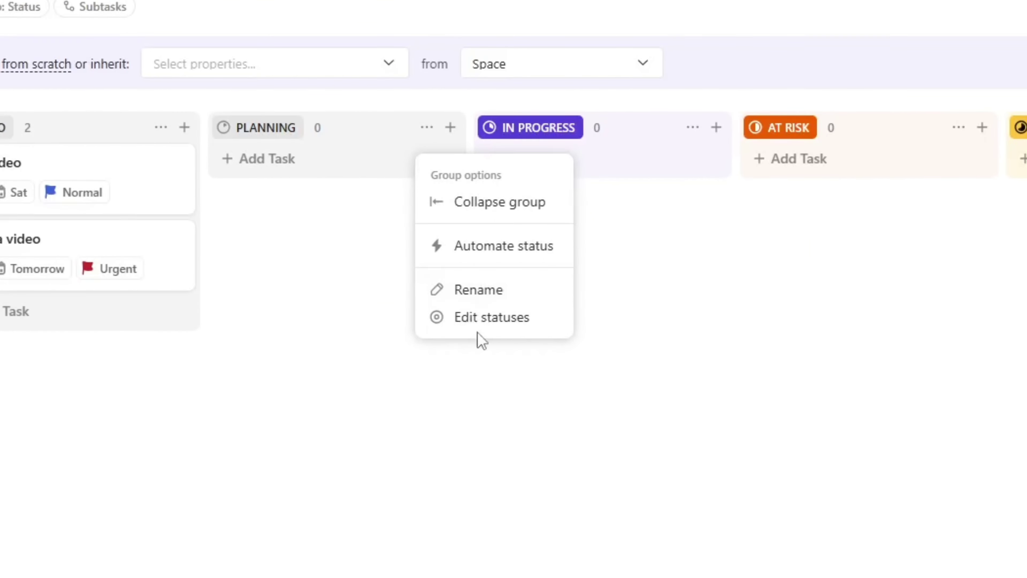
left_click(481, 324)
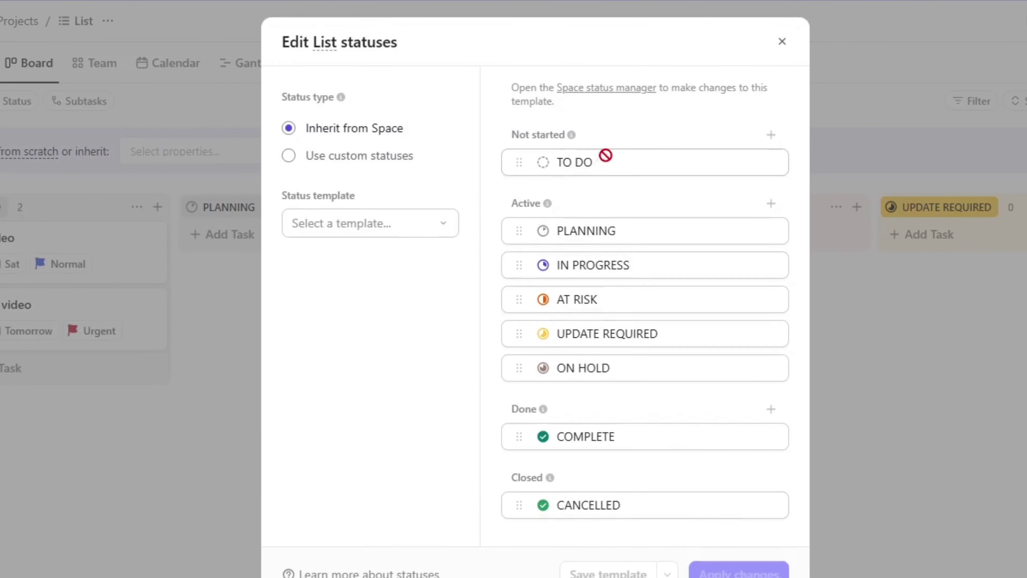
left_click(288, 156)
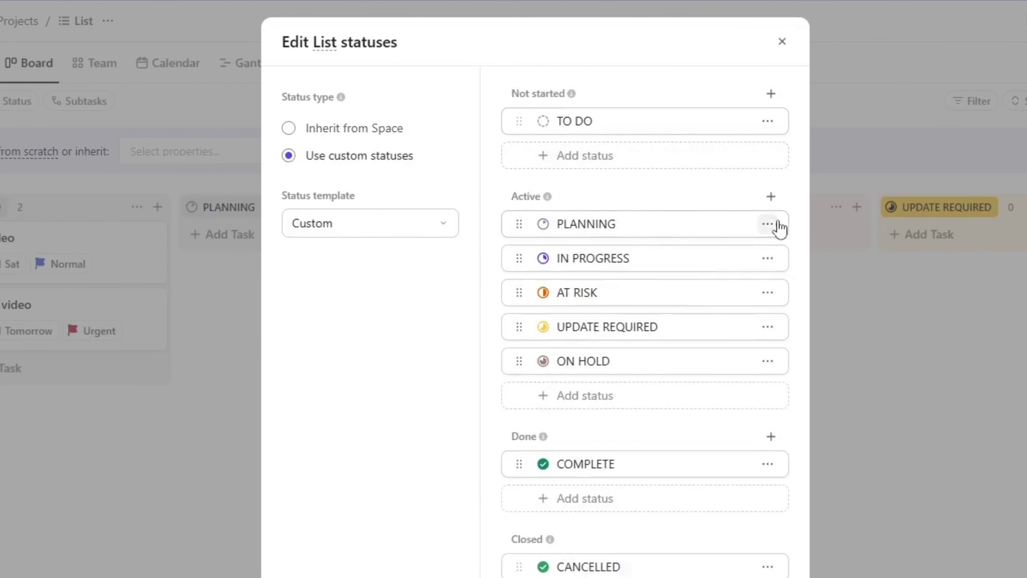
left_click(768, 225)
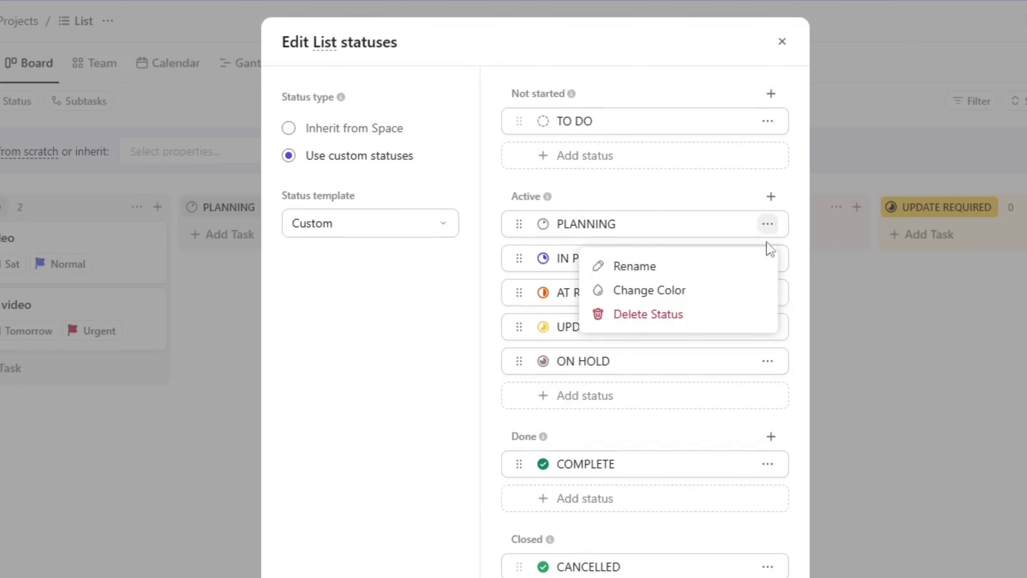
left_click(653, 323)
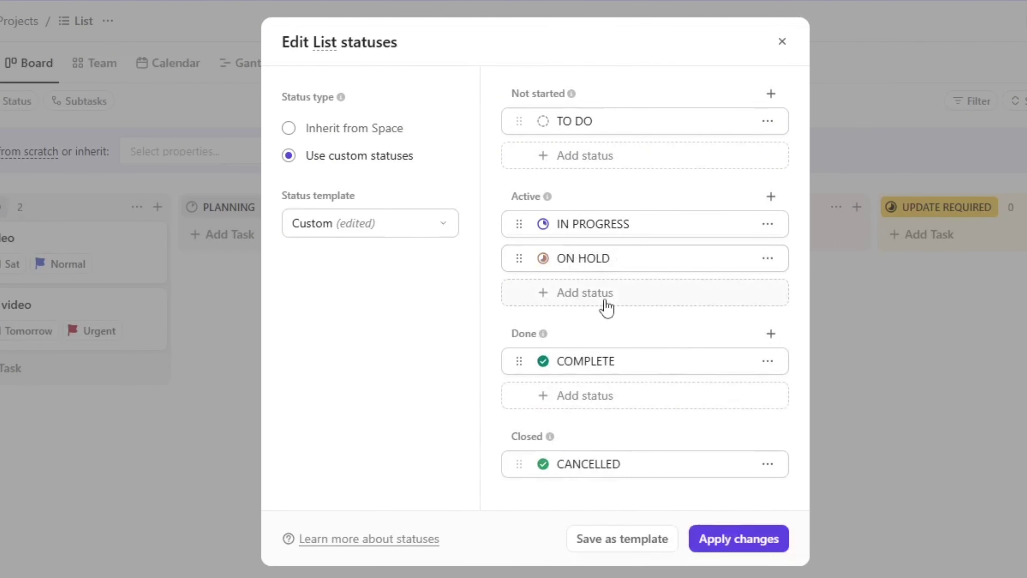
Add an active status named NEARLY COMPLETE after On Hold in the list's statuses
left_click(567, 292)
left_click(723, 359)
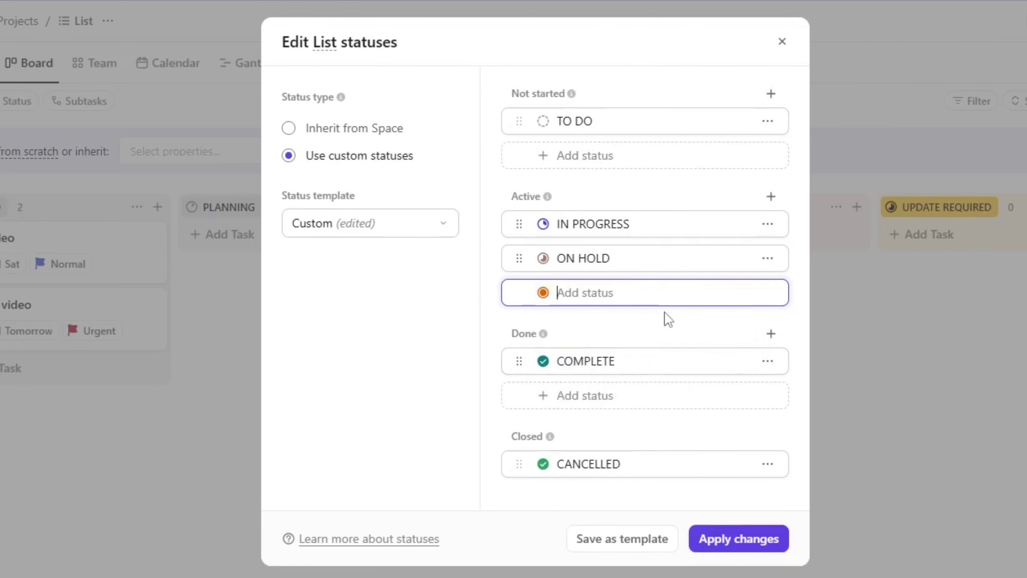
type("NEARLY COMPLETE")
key("Return")
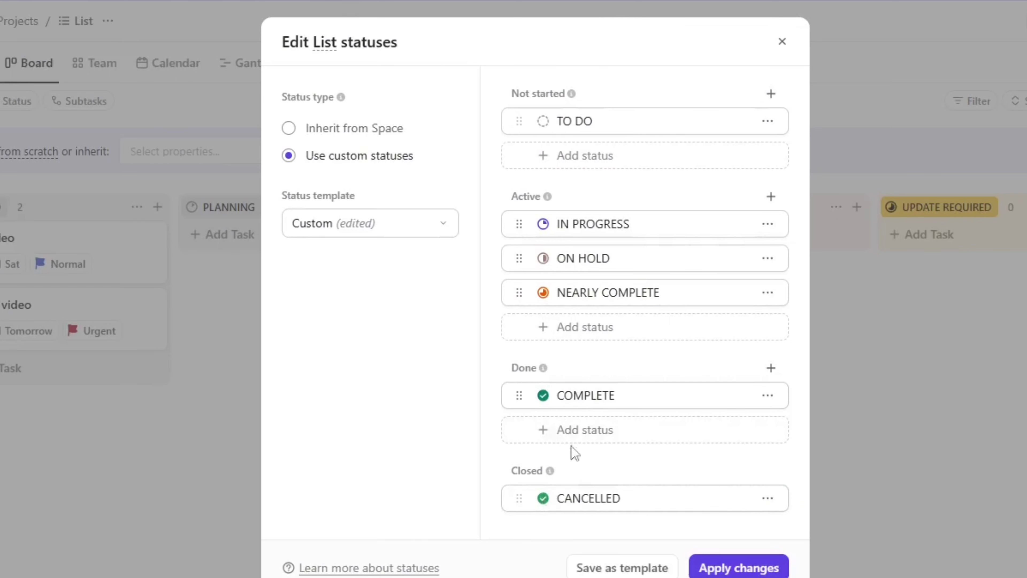
Apply the edited custom statuses to the Client Projects list
left_click(739, 572)
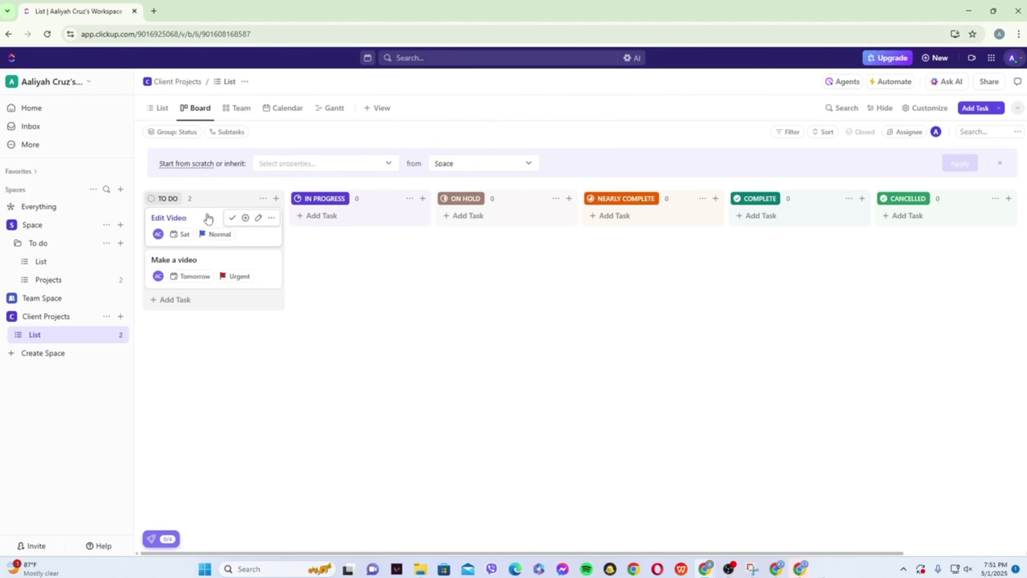
mouse_move(202, 220)
left_mouse_down()
mouse_move(282, 252)
mouse_move(356, 237)
mouse_move(352, 230)
mouse_move(801, 226)
mouse_move(201, 229)
left_mouse_up()
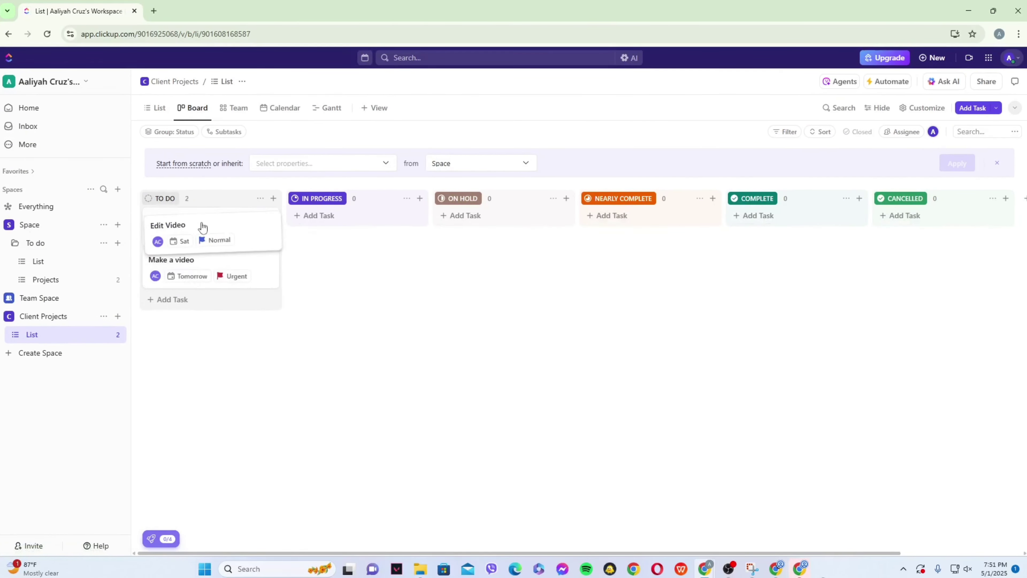
Look through the list's Team, Calendar and Gantt views, dismissing the Business trial offer, and open the options for adding a view
left_click(240, 113)
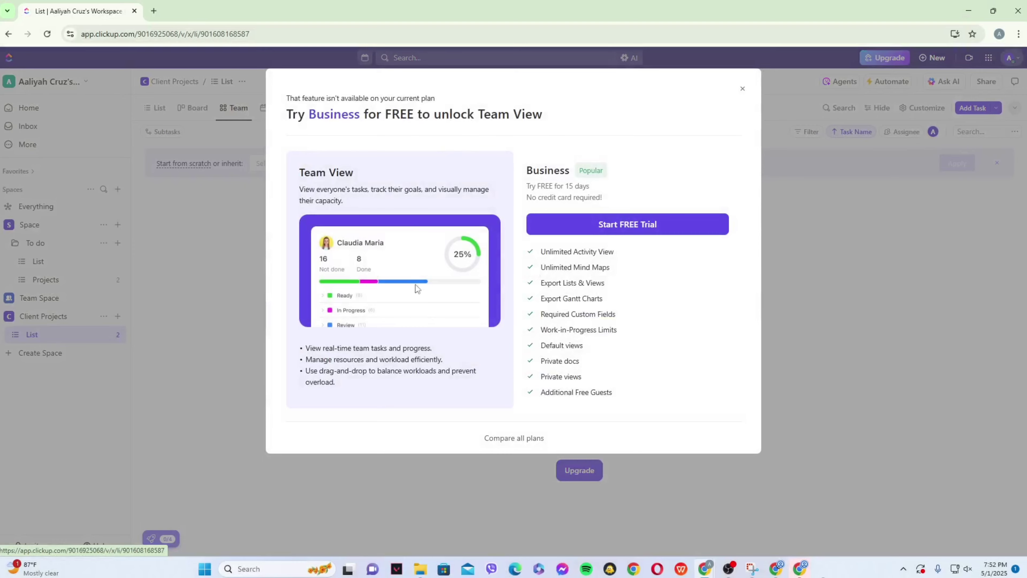
left_click(743, 89)
left_click(283, 109)
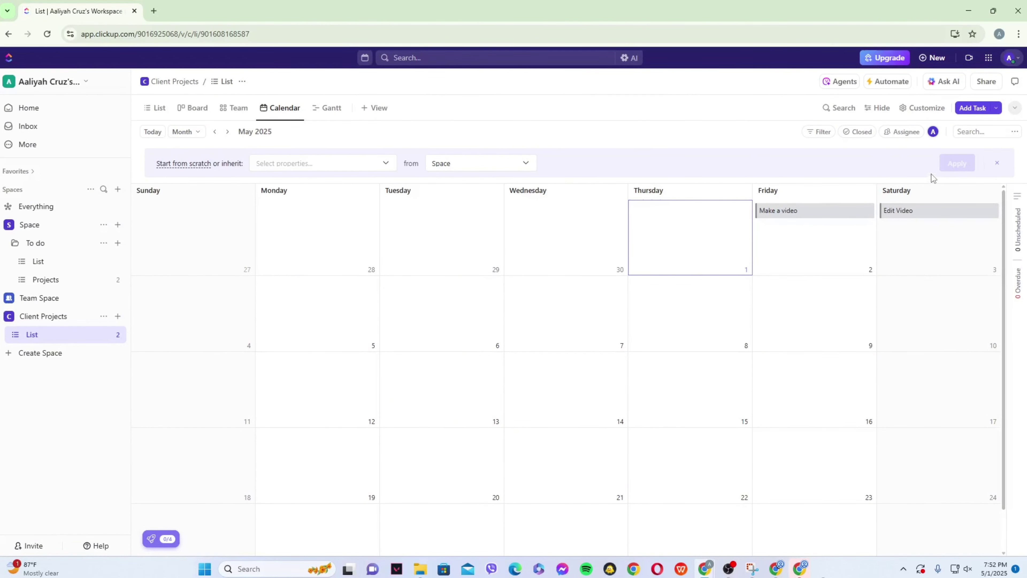
left_click(327, 107)
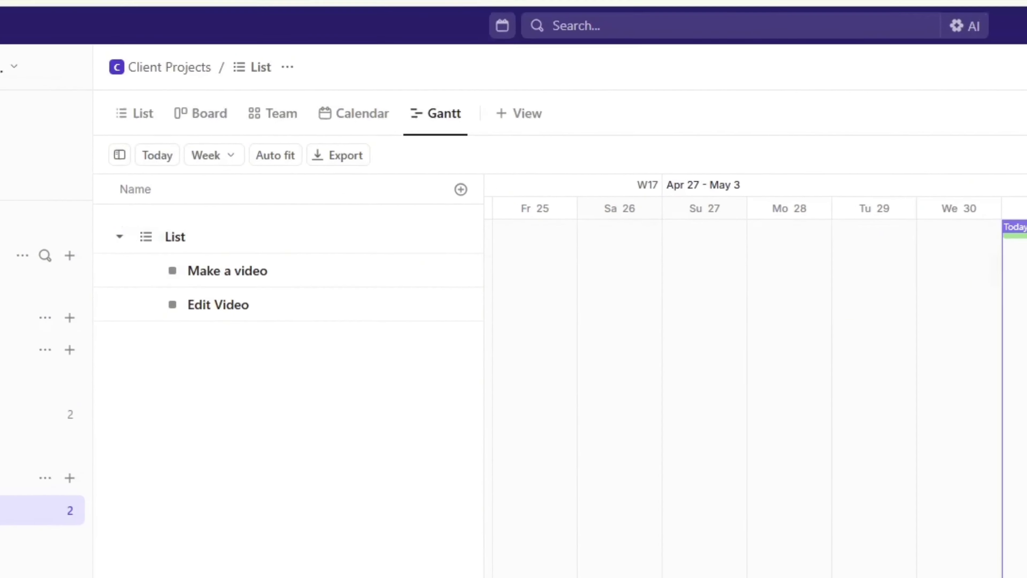
left_click(569, 124)
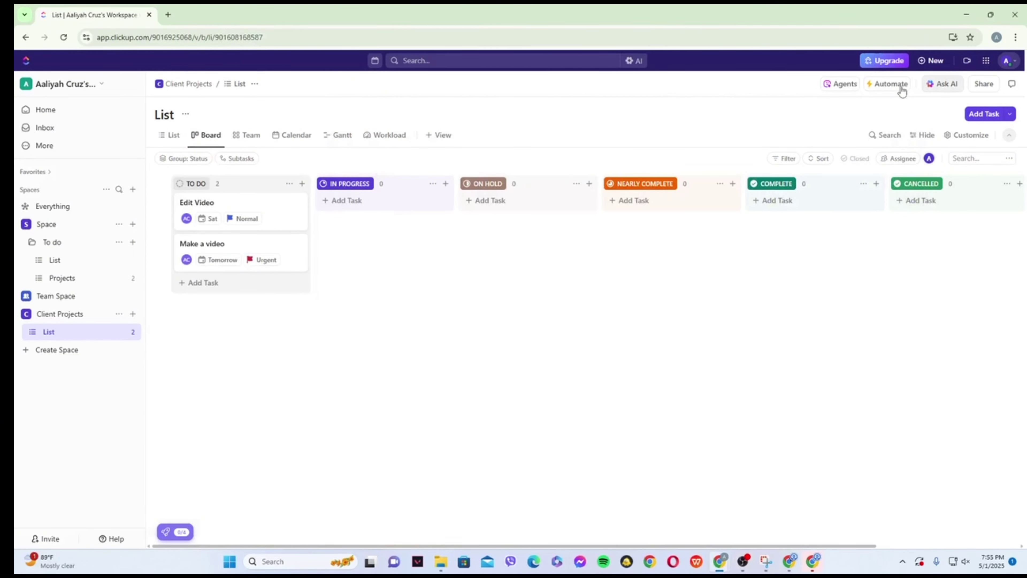
Start a new automation for the list, triggered when a task's status changes from TO DO to any Active status
left_click(894, 87)
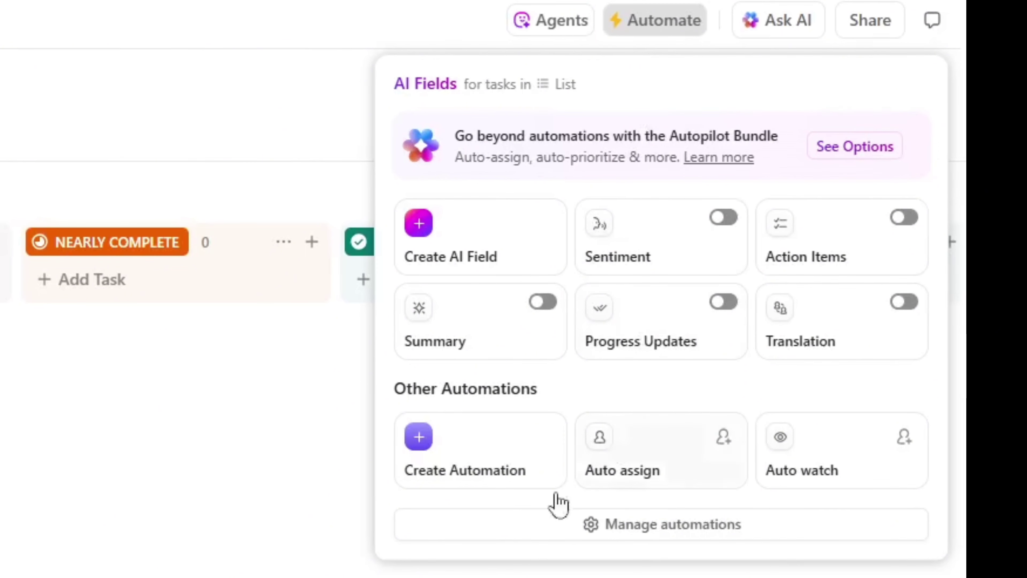
left_click(489, 471)
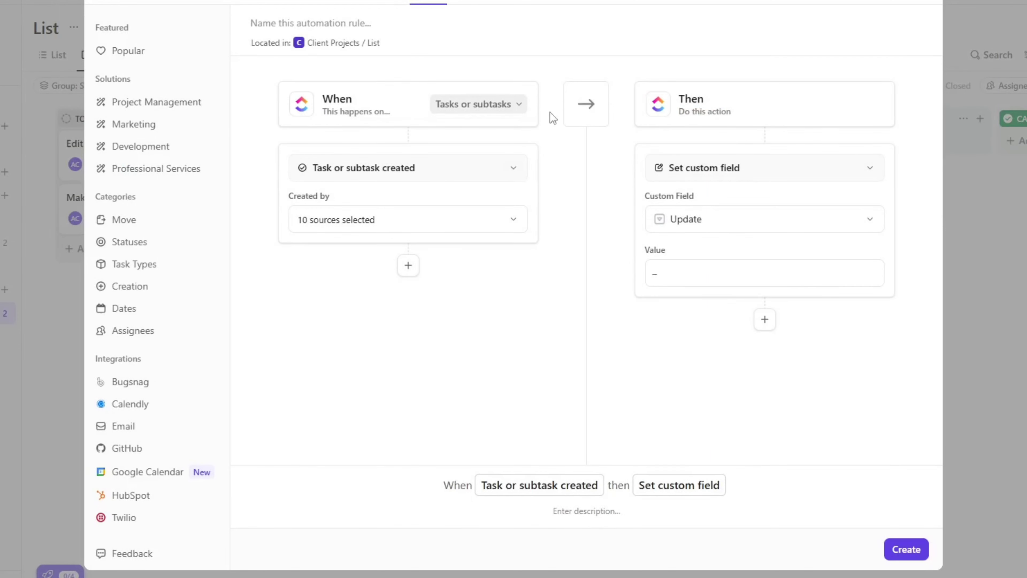
left_click(426, 171)
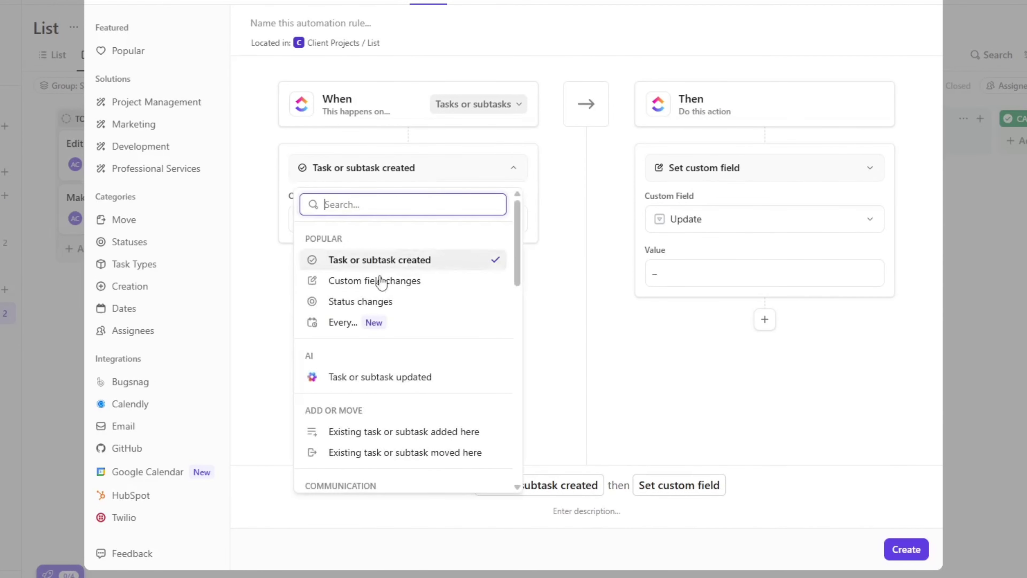
left_click(367, 304)
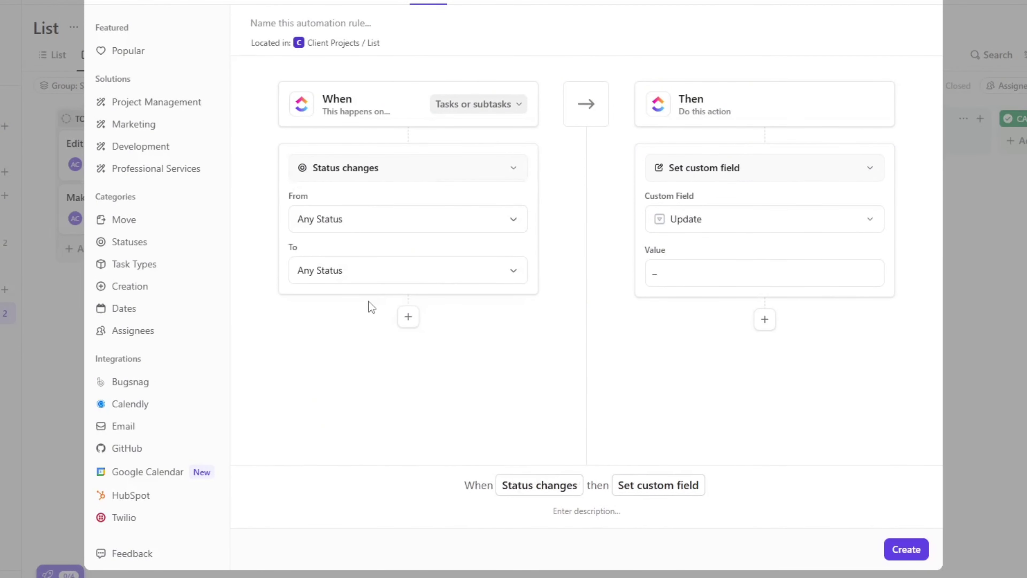
left_click(503, 223)
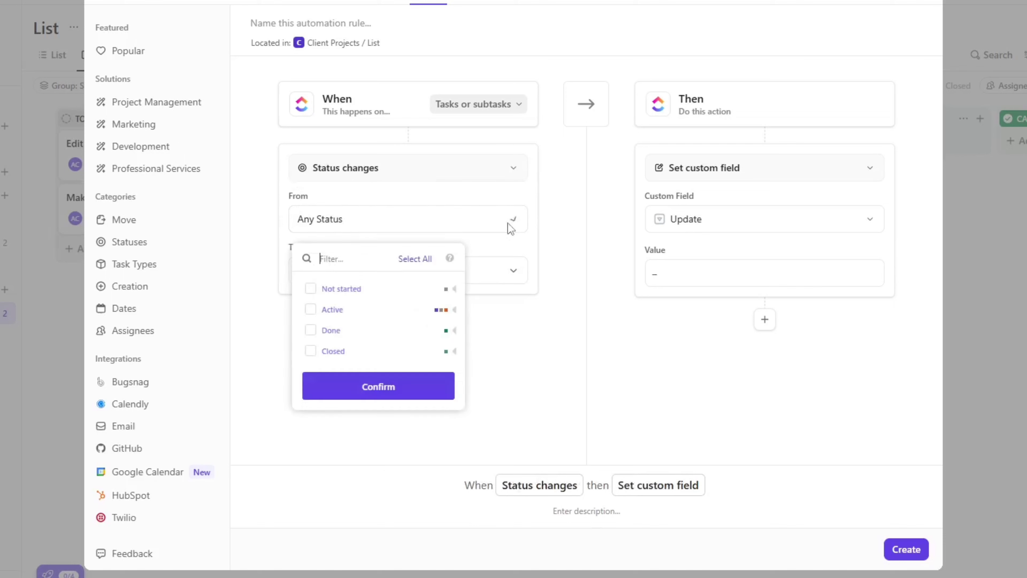
left_click(310, 289)
left_click(379, 389)
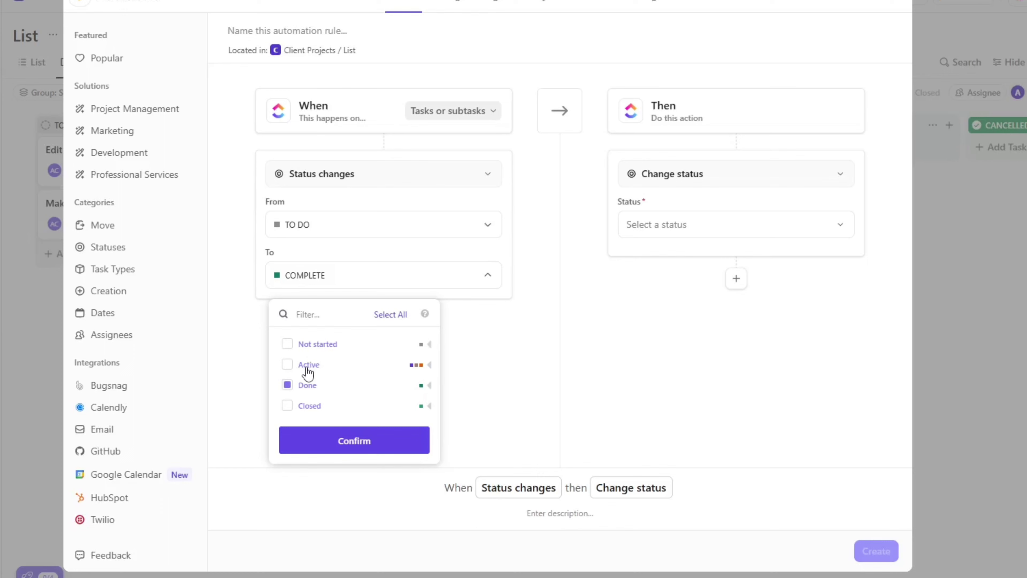
left_click(287, 366)
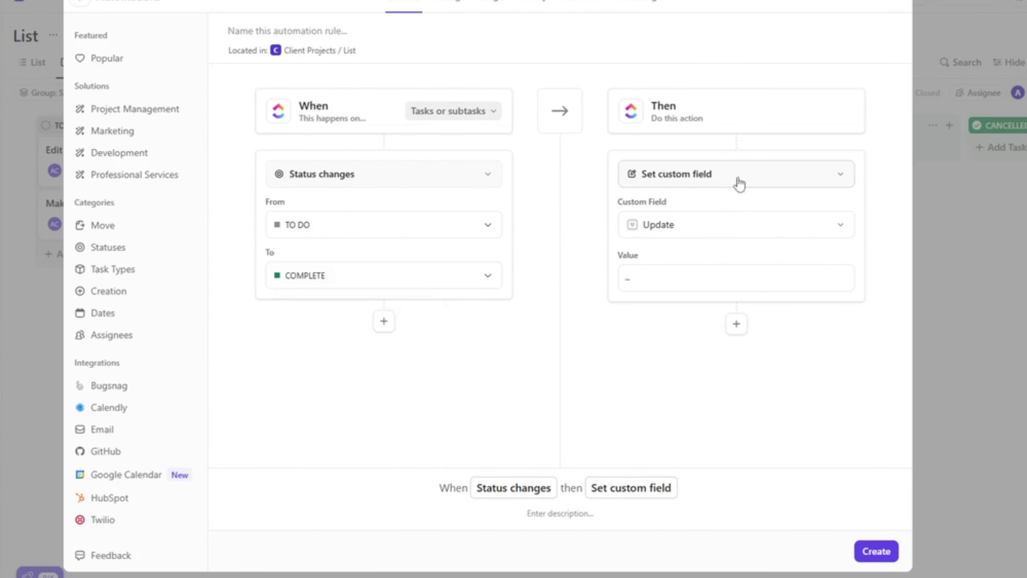
Set the automation's action to change the status to COMPLETE and create the automation
left_click(735, 182)
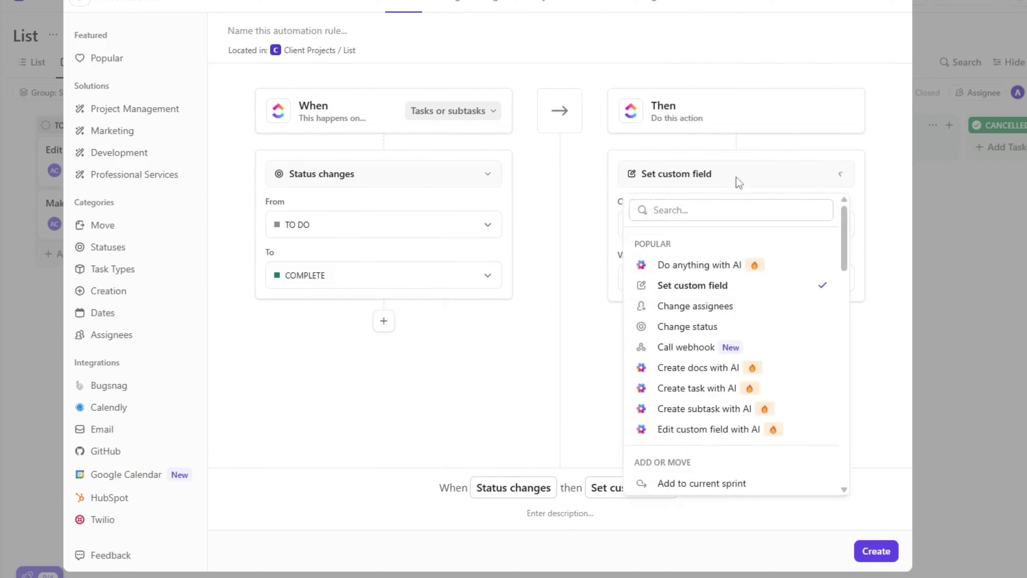
left_click(672, 329)
left_click(666, 225)
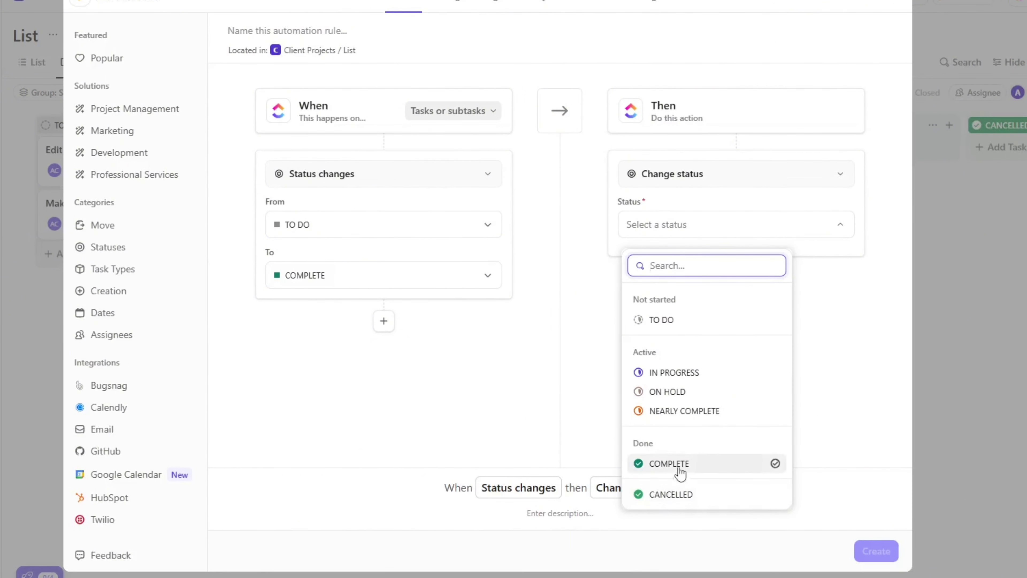
left_click(667, 464)
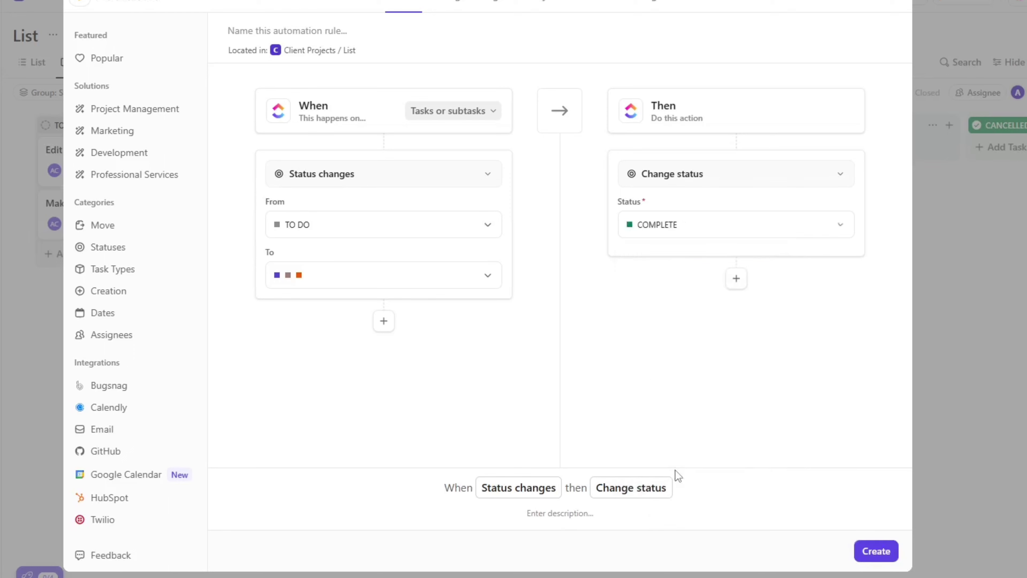
left_click(874, 555)
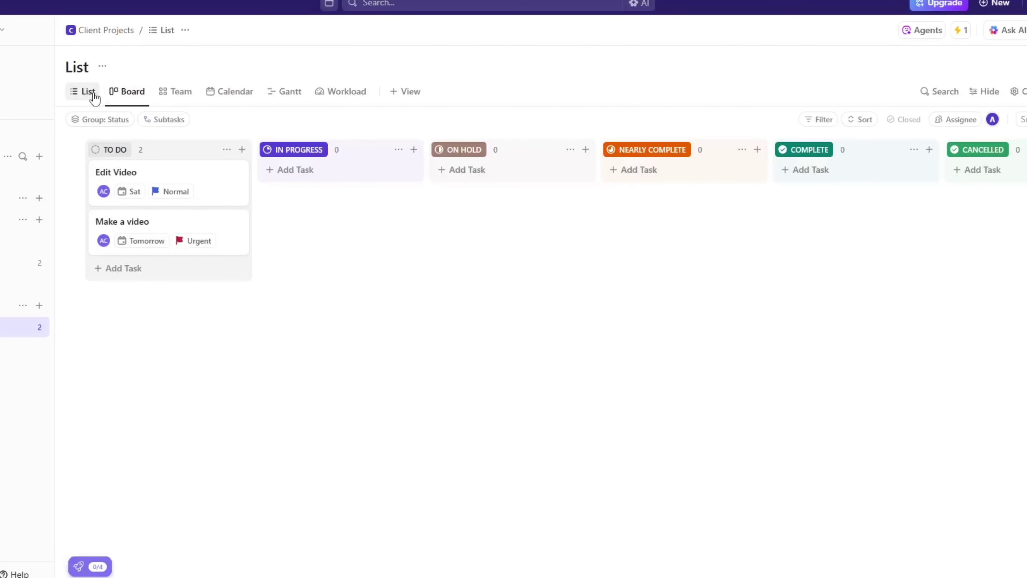
Test the automation by setting the Edit Video task to NEARLY COMPLETE in the List view, and check its card in the Board view
left_click(92, 92)
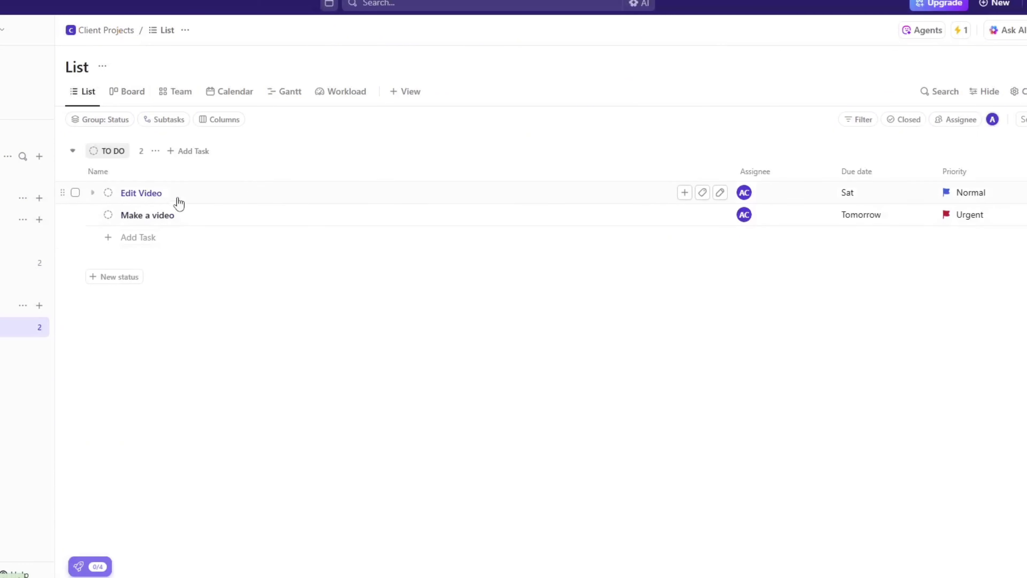
left_click(108, 192)
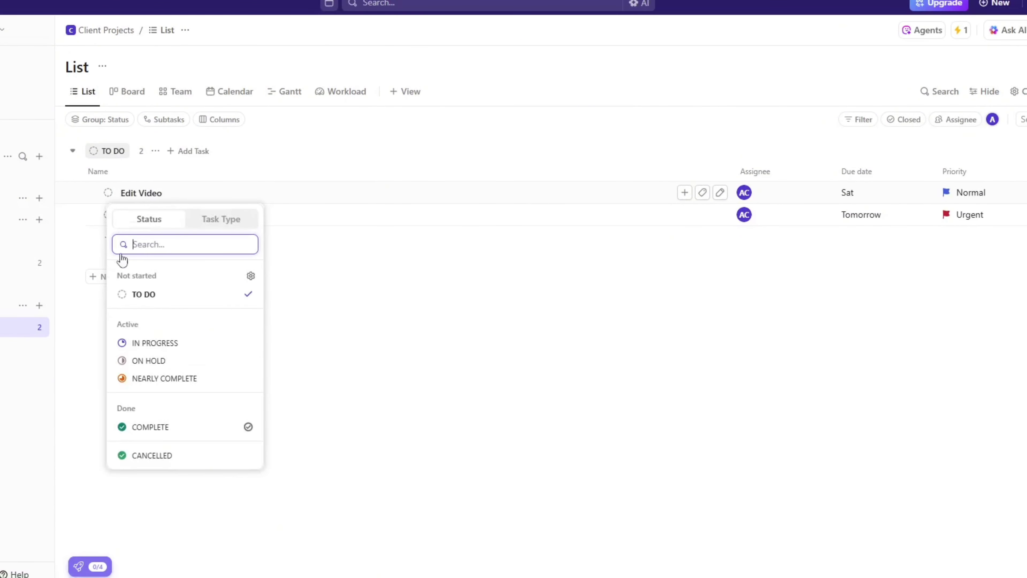
left_click(162, 376)
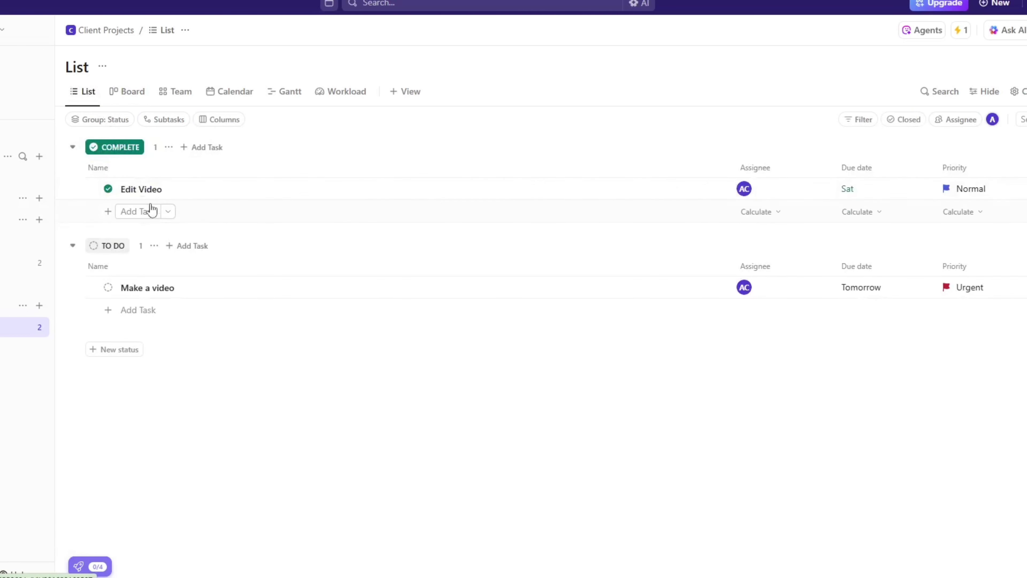
left_click(133, 92)
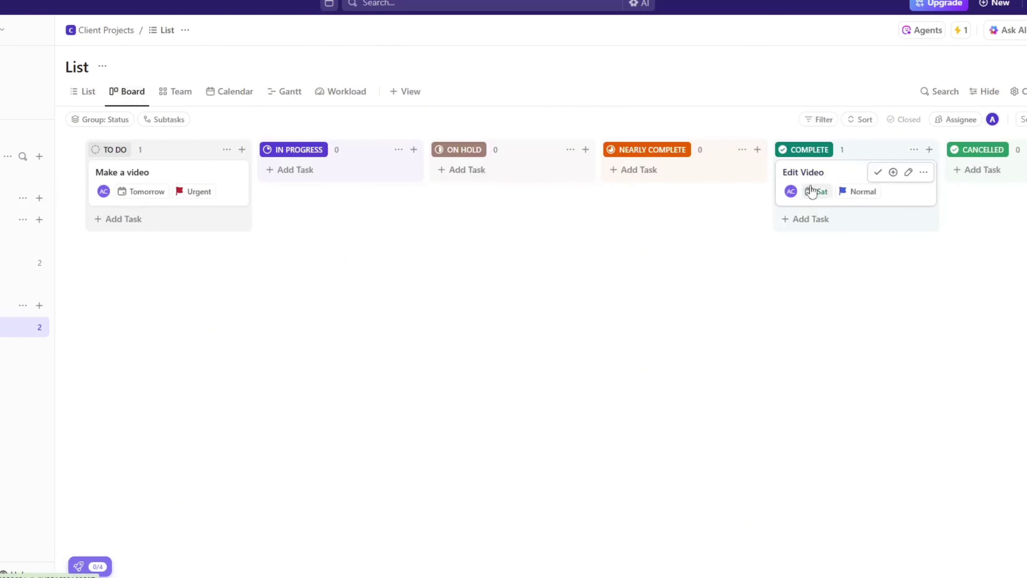